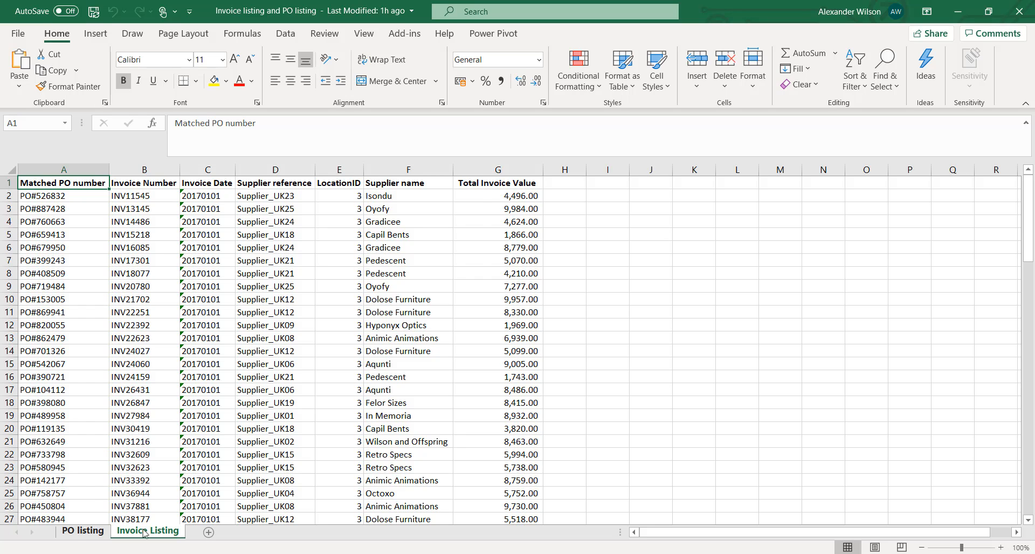
# View the PO listing sheet in the source workbook
pyautogui.click(86, 533)
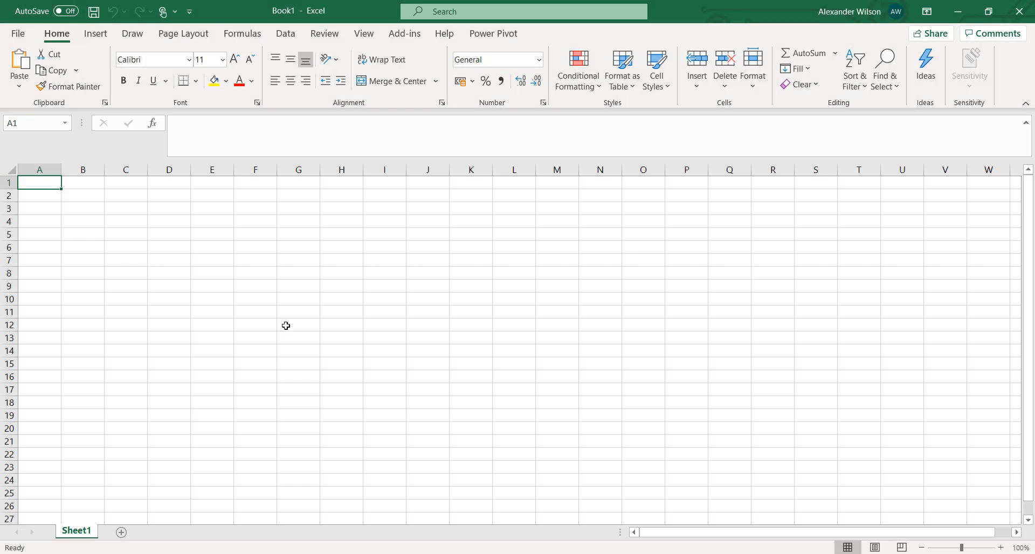
# Import the "Invoice listing and PO listing" Excel workbook as a data source into the blank workbook
pyautogui.click(286, 37)
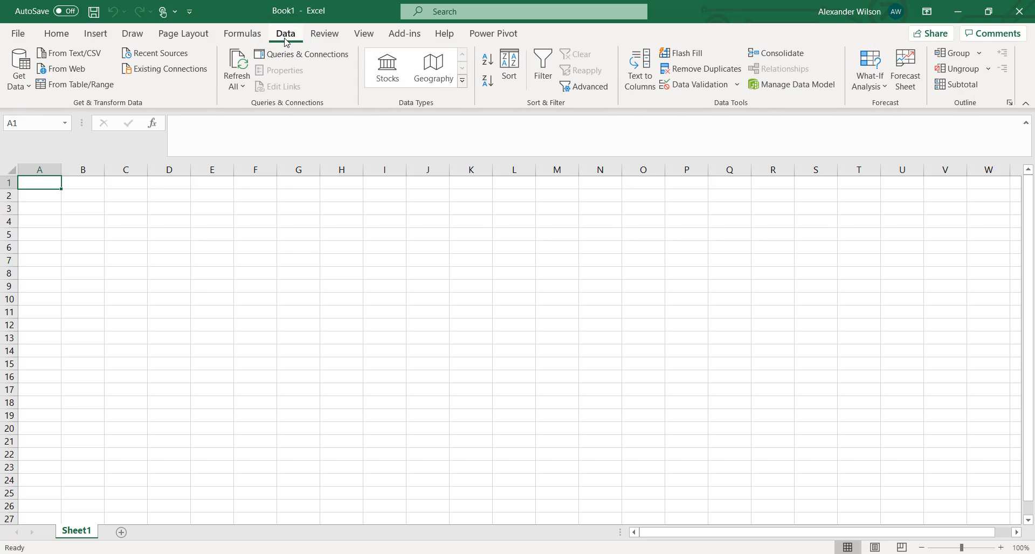
pyautogui.click(24, 84)
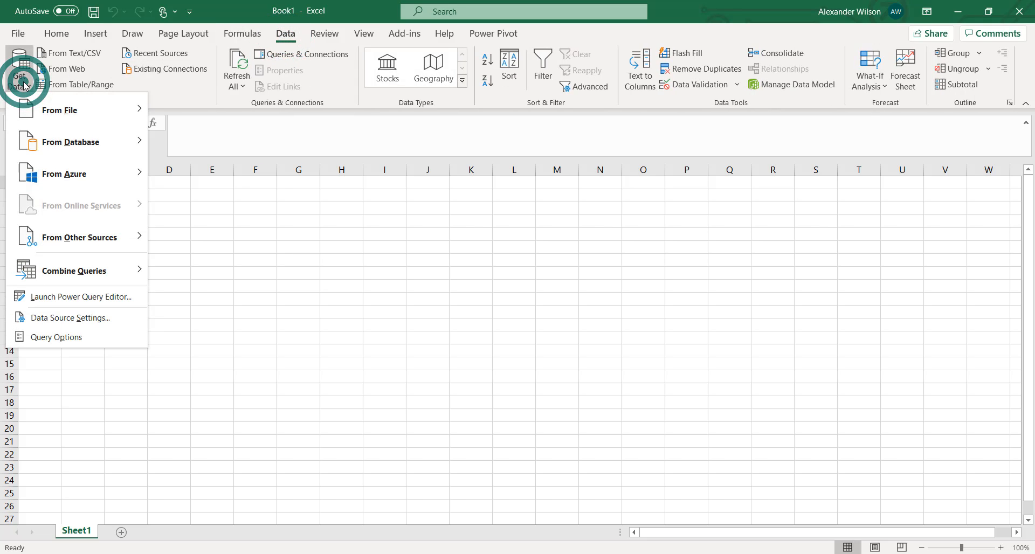
pyautogui.click(59, 110)
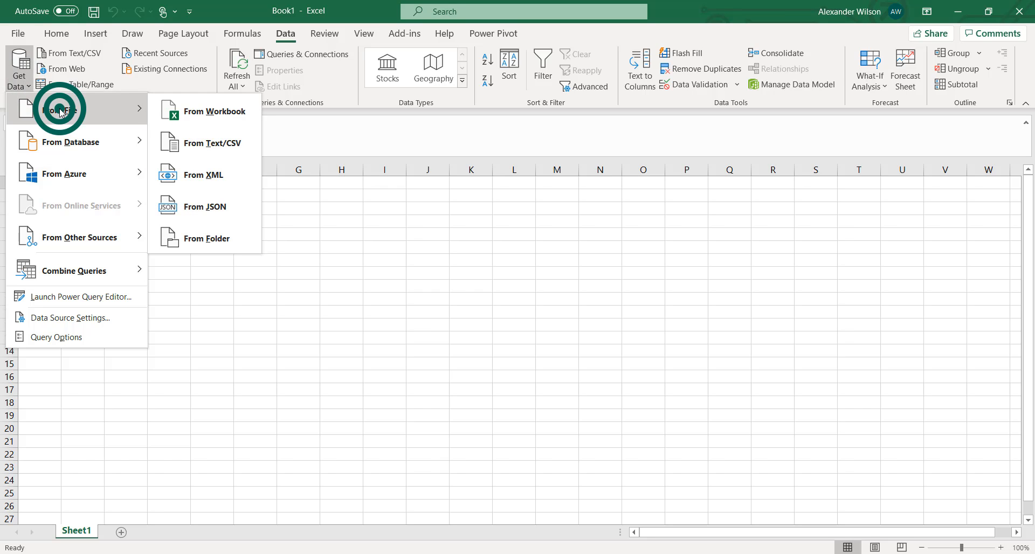
pyautogui.click(195, 109)
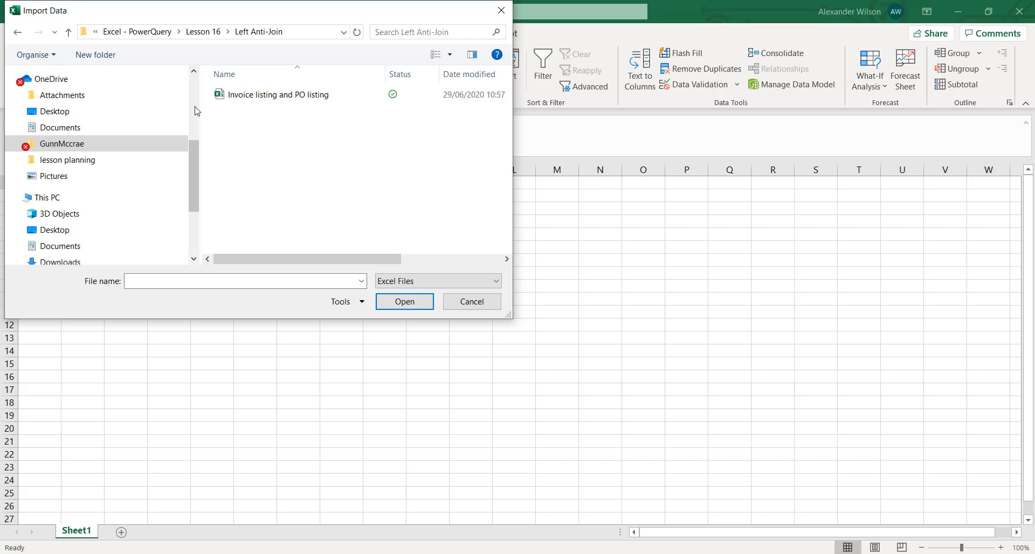
pyautogui.click(236, 96)
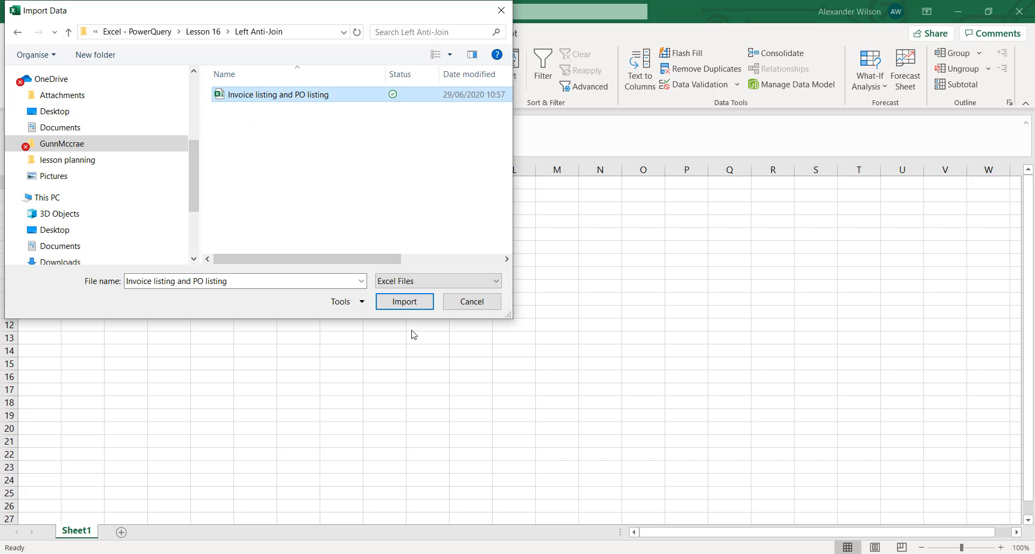
pyautogui.click(412, 303)
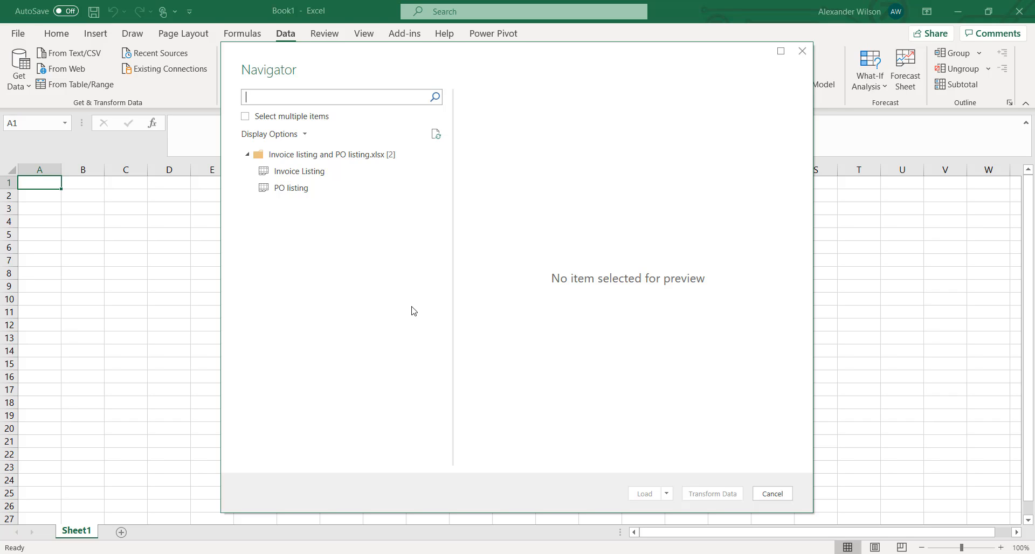
# Select both the Invoice Listing and PO listing sheets and open them for transformation in the Power Query Editor
pyautogui.click(245, 117)
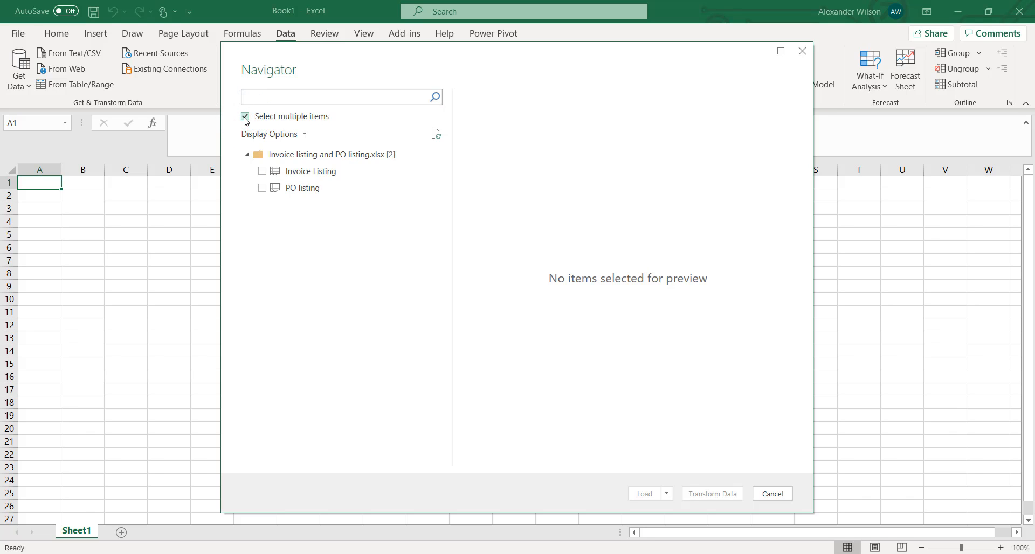
pyautogui.click(262, 171)
pyautogui.click(263, 187)
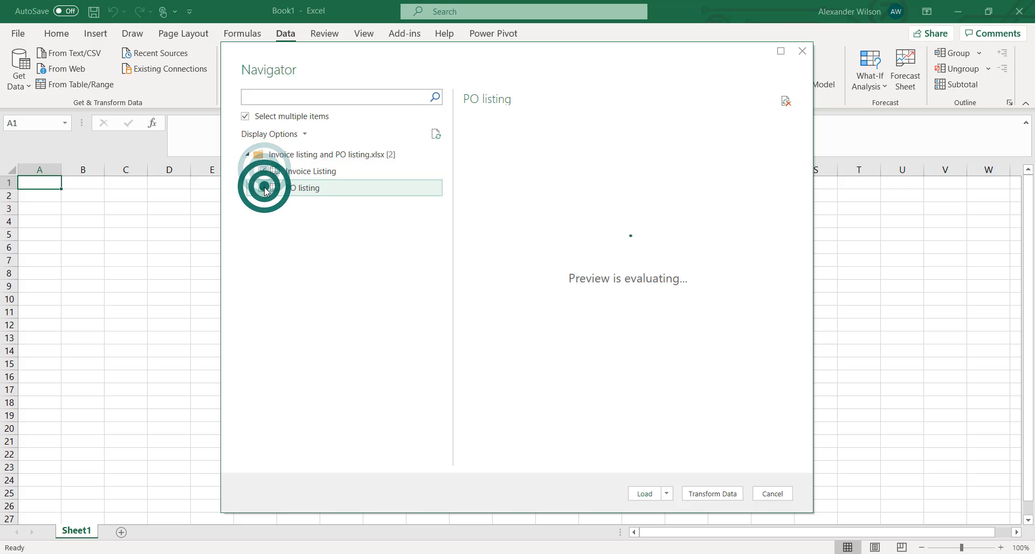
pyautogui.click(725, 492)
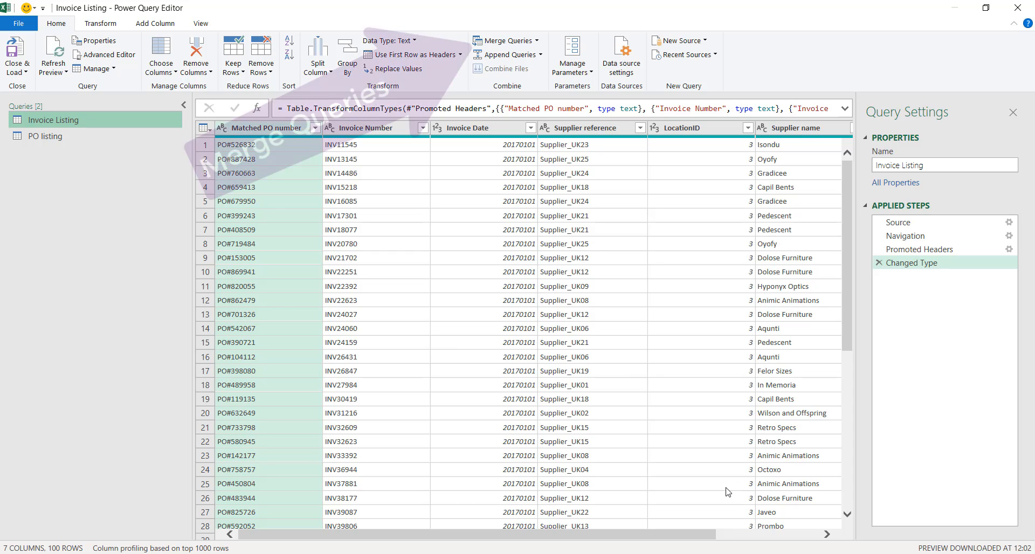
# Start a merge as a new query with PO listing as the first table and PO number as its matching column
pyautogui.click(537, 43)
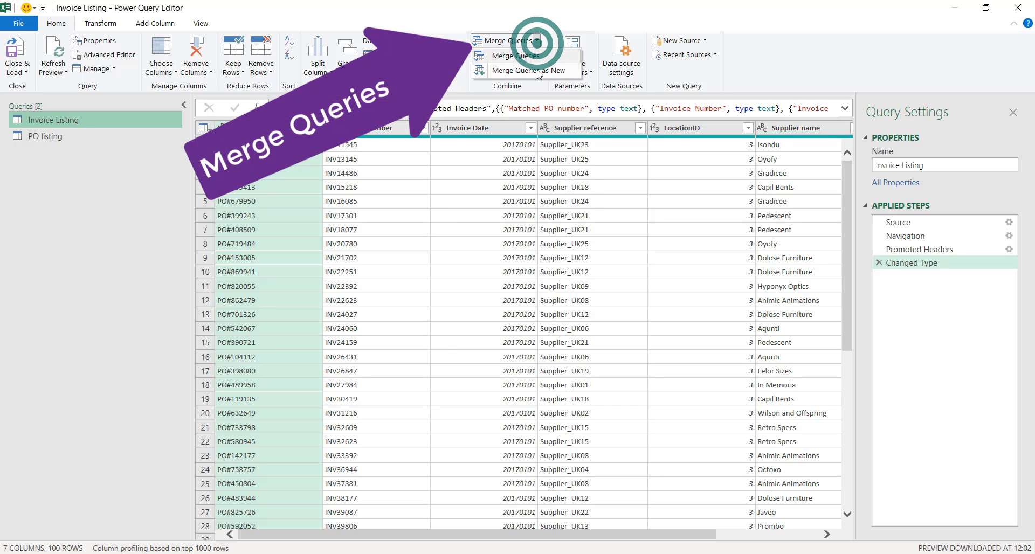
pyautogui.click(540, 71)
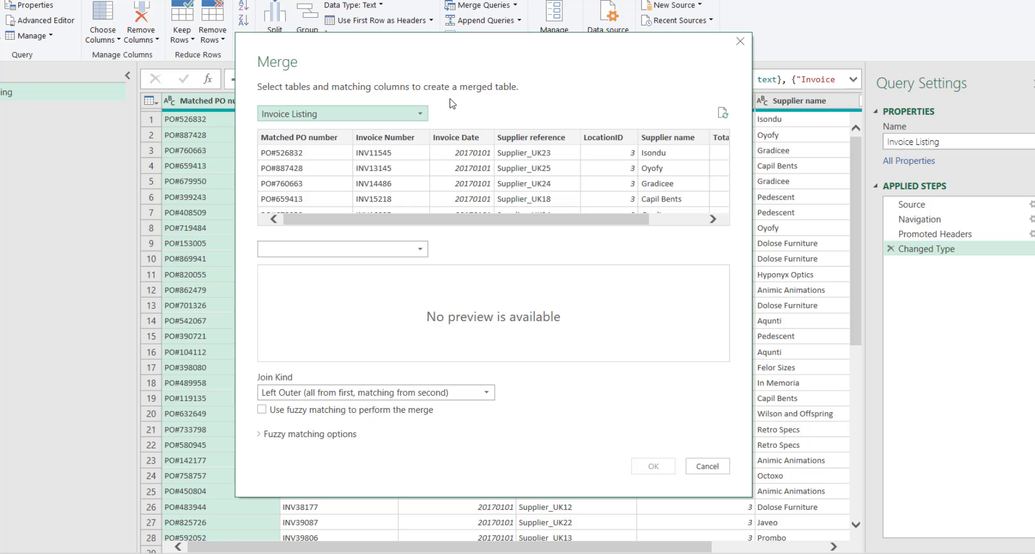
pyautogui.click(420, 114)
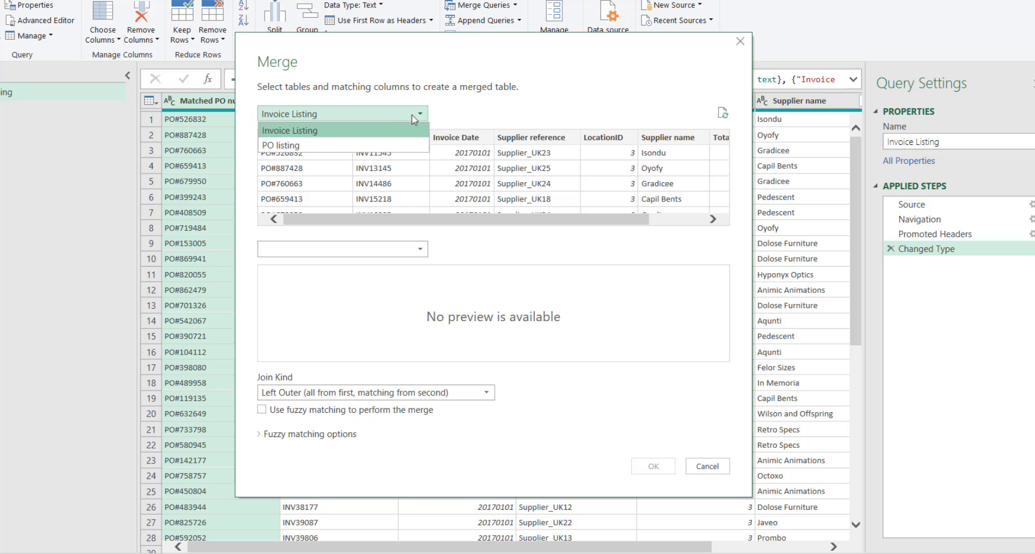
pyautogui.click(278, 146)
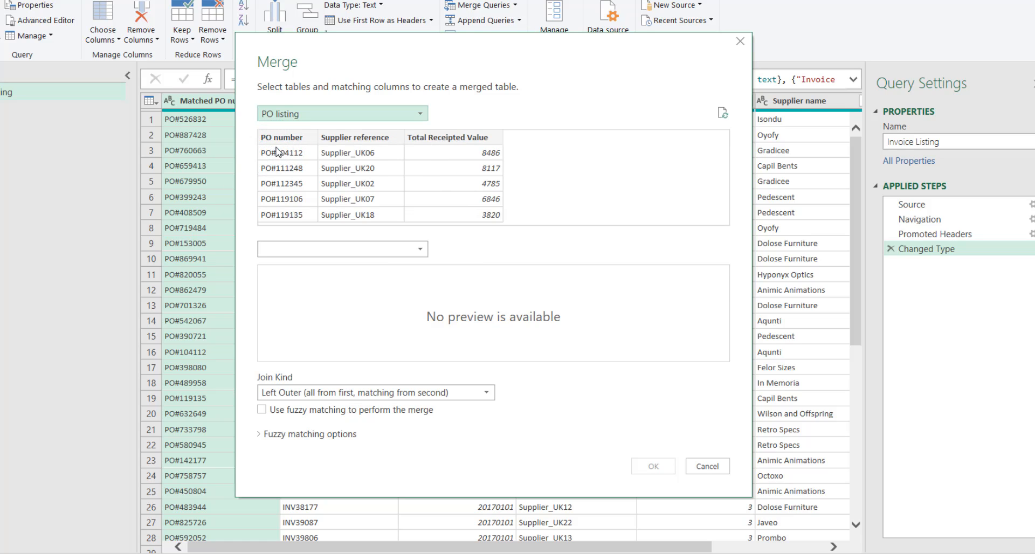
pyautogui.click(276, 139)
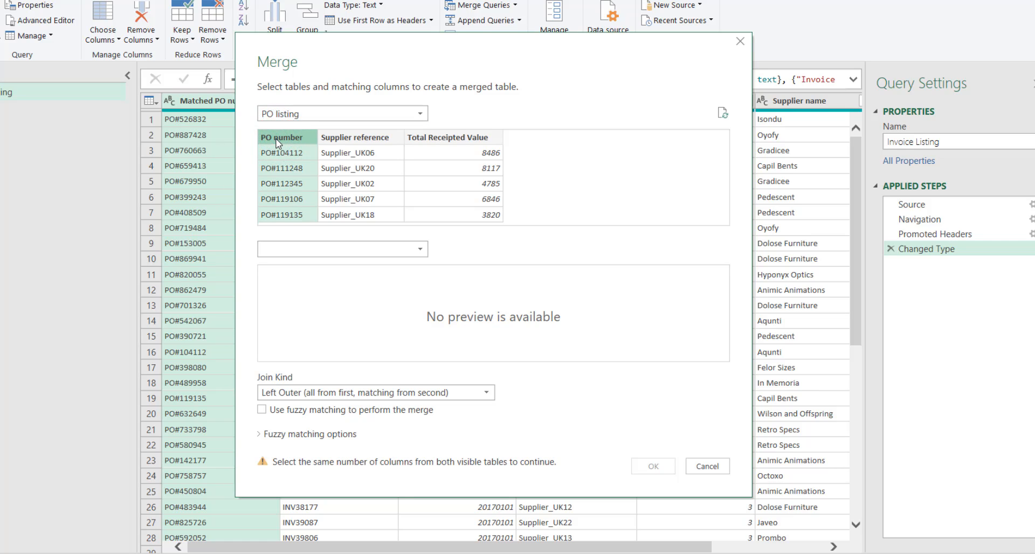
# Set Invoice Listing as the second merge table and match it on the Matched PO number column
pyautogui.click(420, 249)
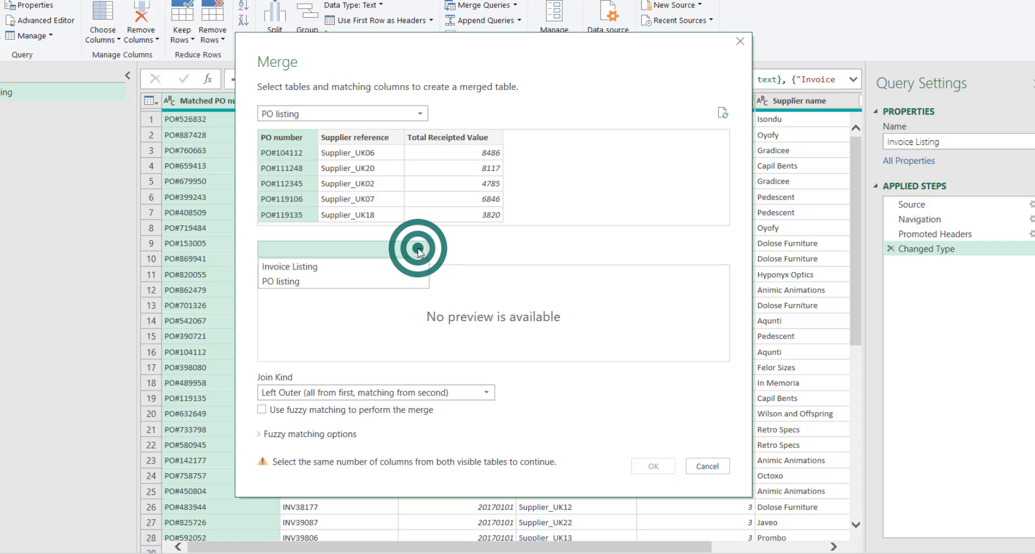
pyautogui.click(373, 265)
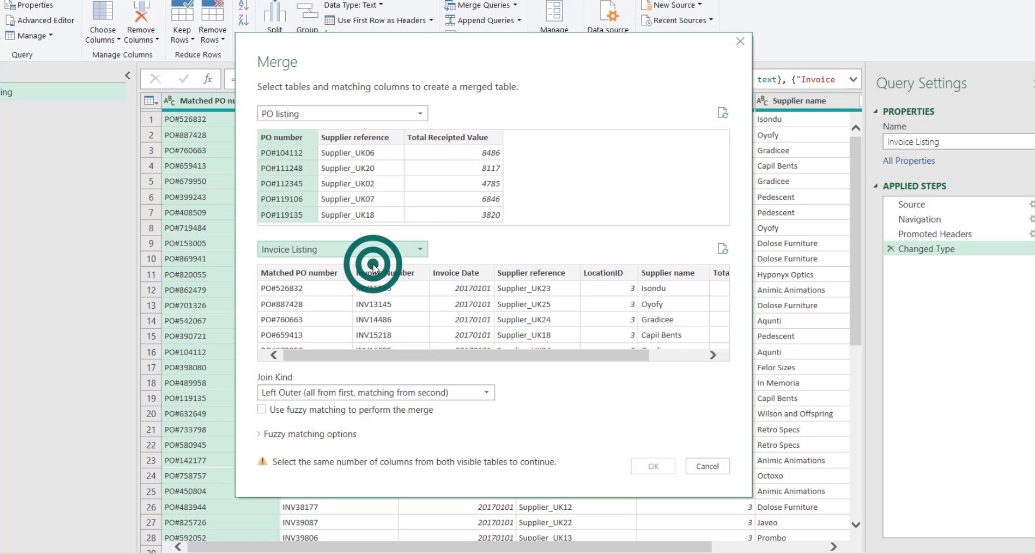
pyautogui.click(303, 275)
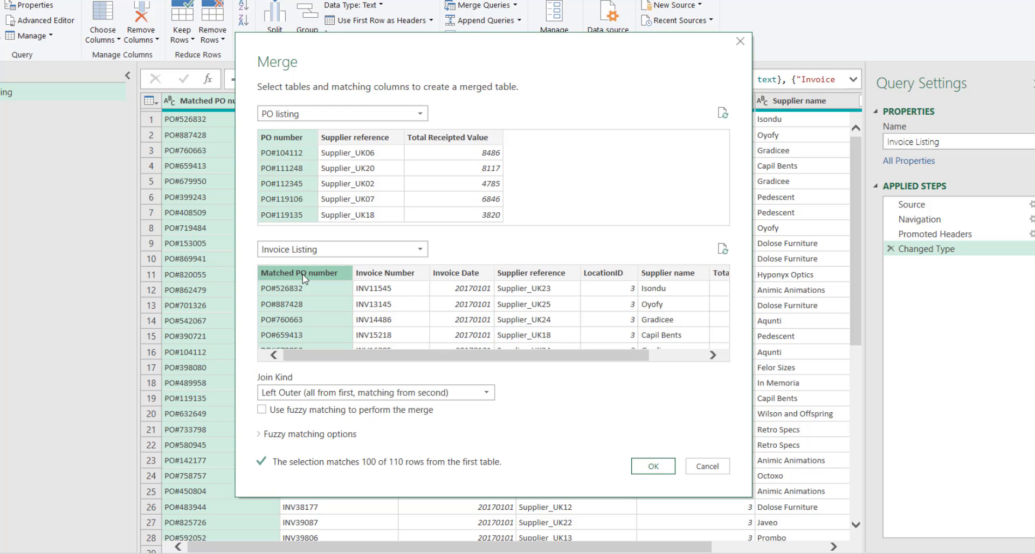
# Set the join kind to Left Anti (rows only in first) and create the merged query
pyautogui.click(487, 396)
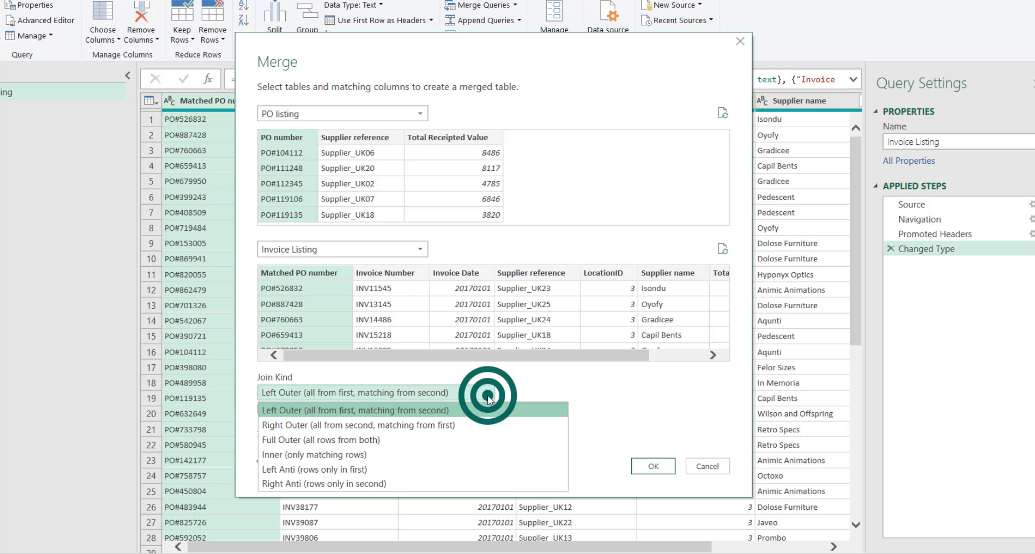
pyautogui.click(417, 465)
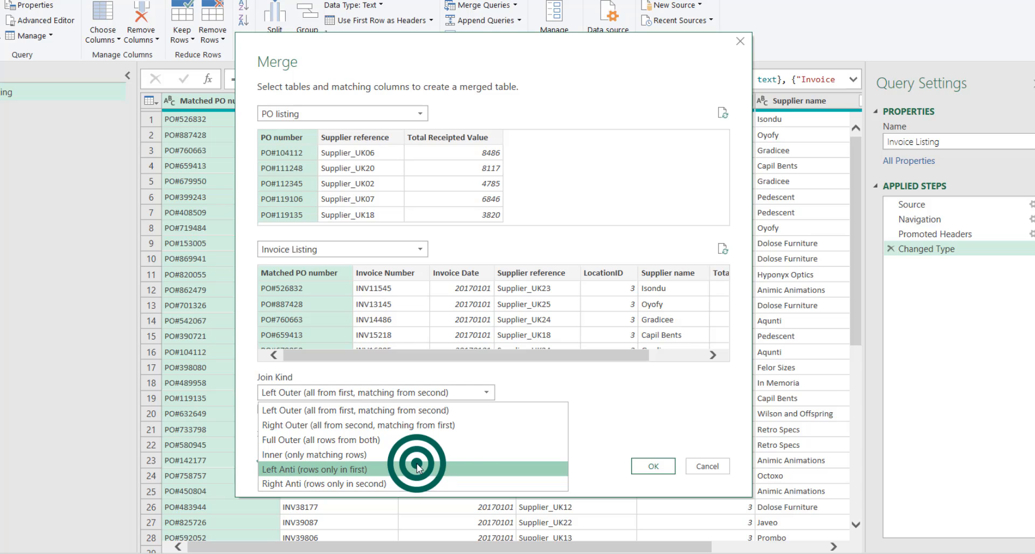
pyautogui.click(653, 467)
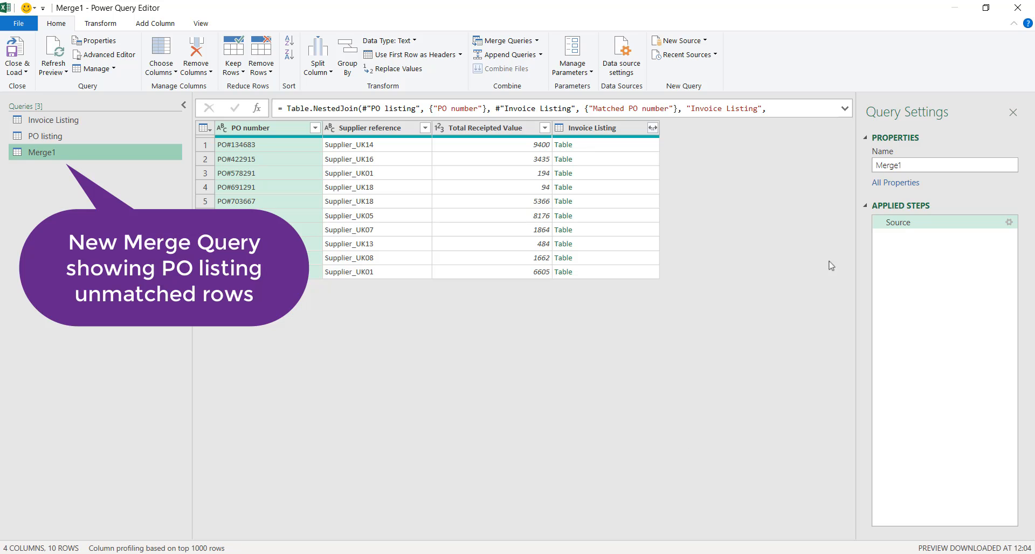
# Rename the merged query as GRNI data
pyautogui.moveTo(908, 167); pyautogui.dragTo(871, 173)
pyautogui.press('capslock')
pyautogui.write('G')
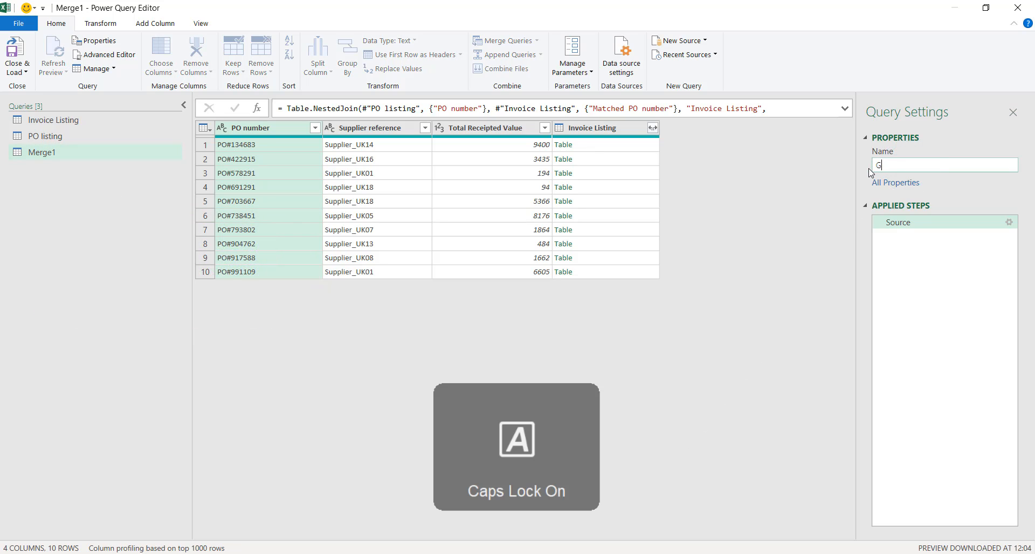
pyautogui.write('RNI')
pyautogui.press('capslock')
pyautogui.write('data')
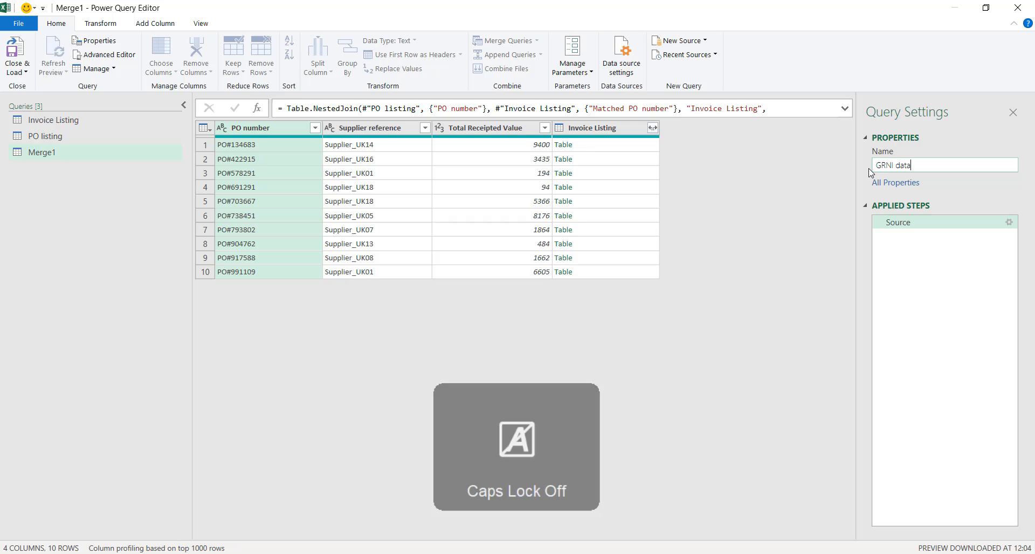
pyautogui.click(809, 196)
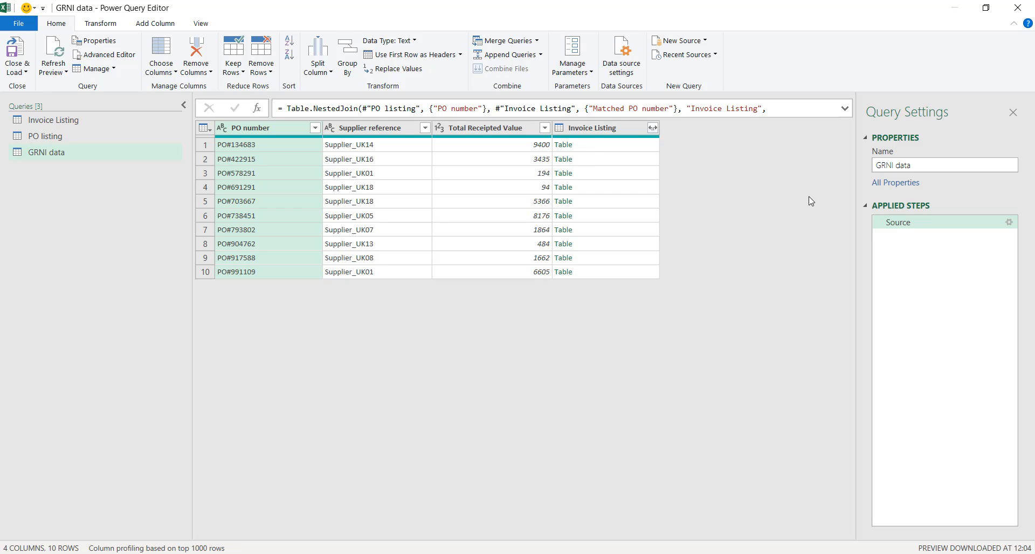
# Remove the Invoice Listing column from the GRNI data query, and close the editor while loading the queries into the workbook
pyautogui.rightClick(617, 128)
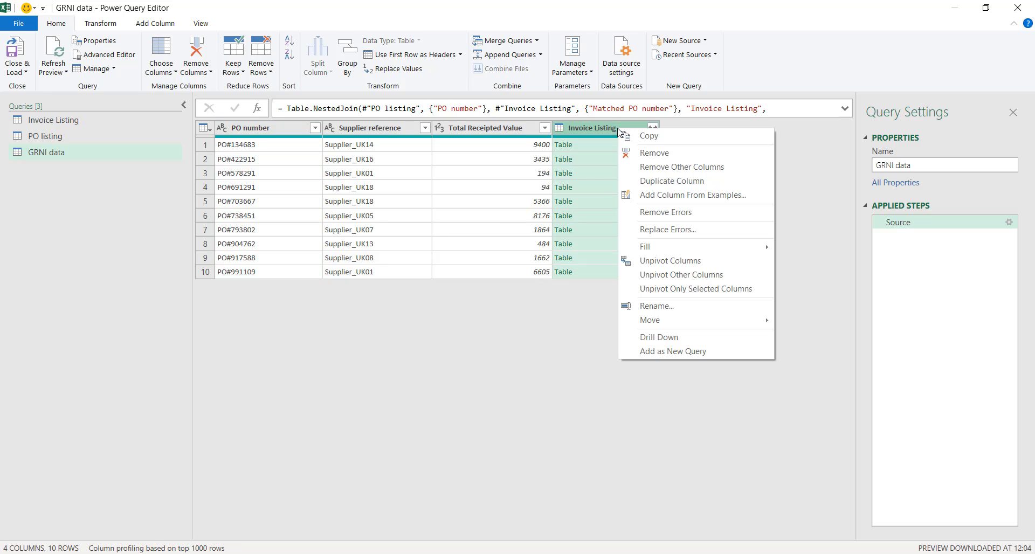
pyautogui.click(649, 153)
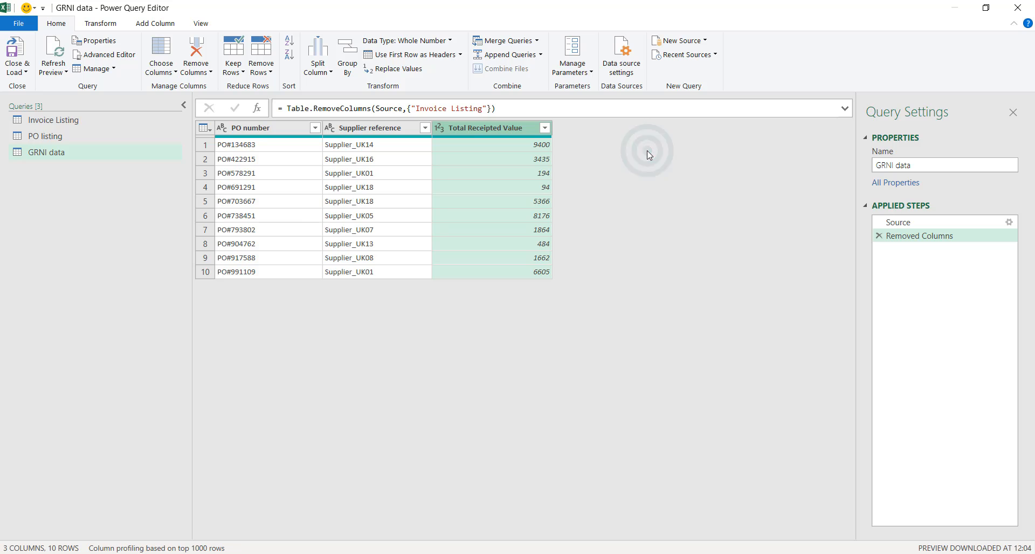
pyautogui.click(26, 72)
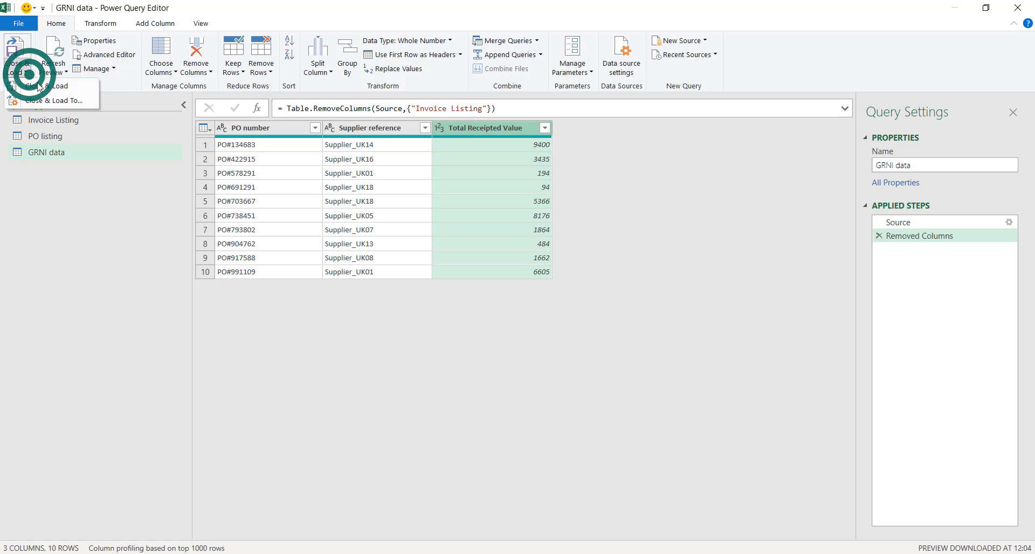
pyautogui.click(39, 86)
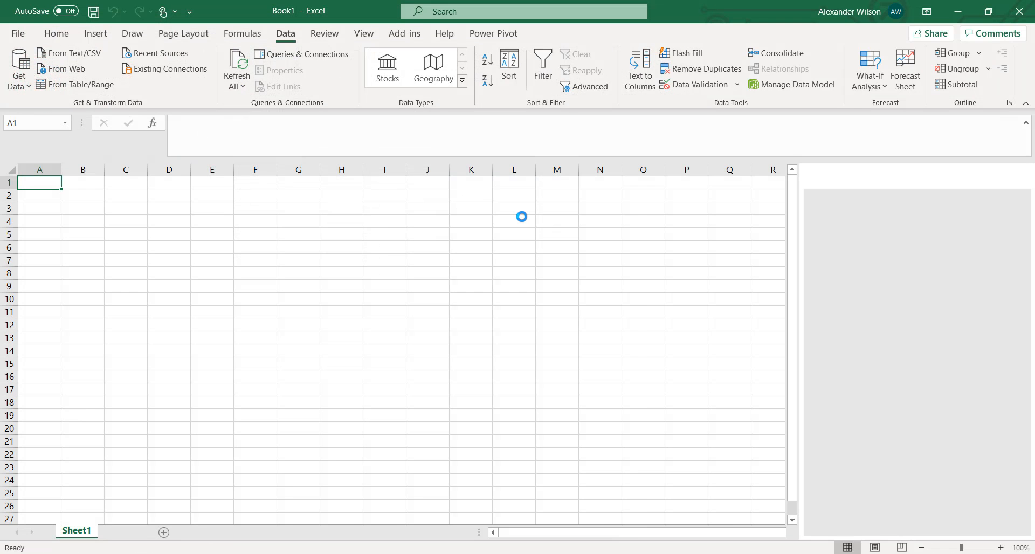